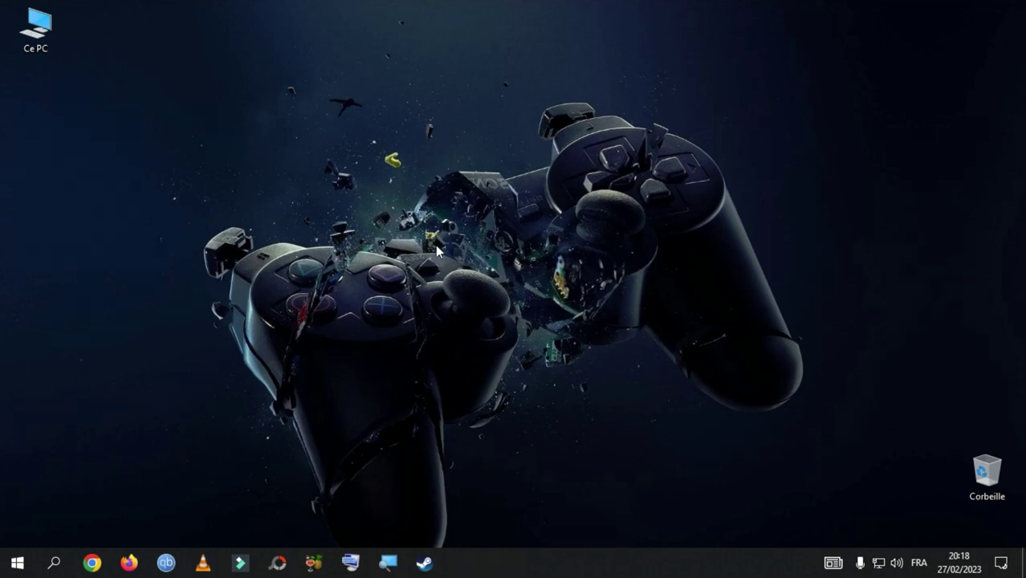
# Step: Open the Windows Services console by running services.msc, and reposition its window on the desktop
pyautogui.rightClick(21, 556)
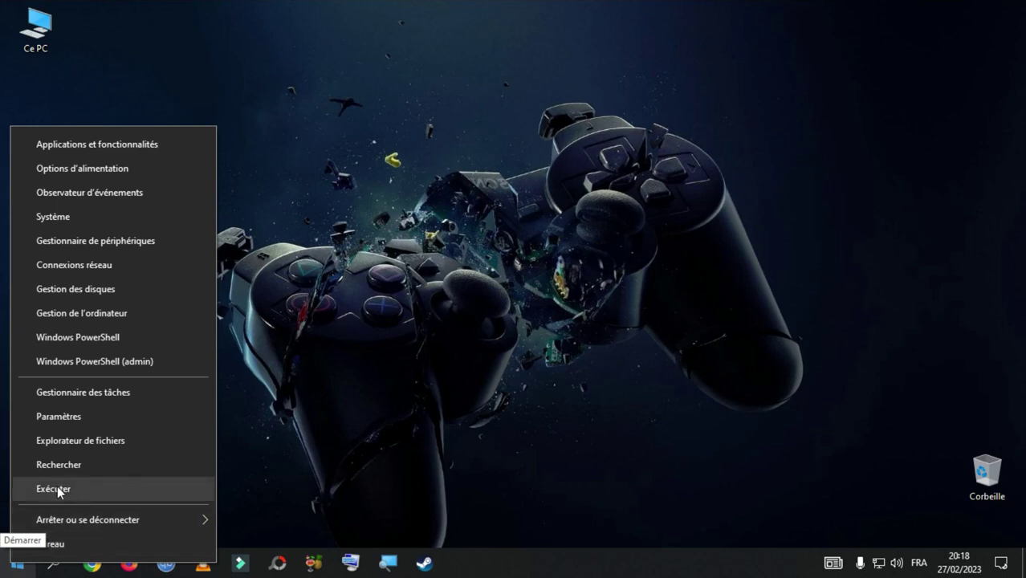
pyautogui.click(113, 488)
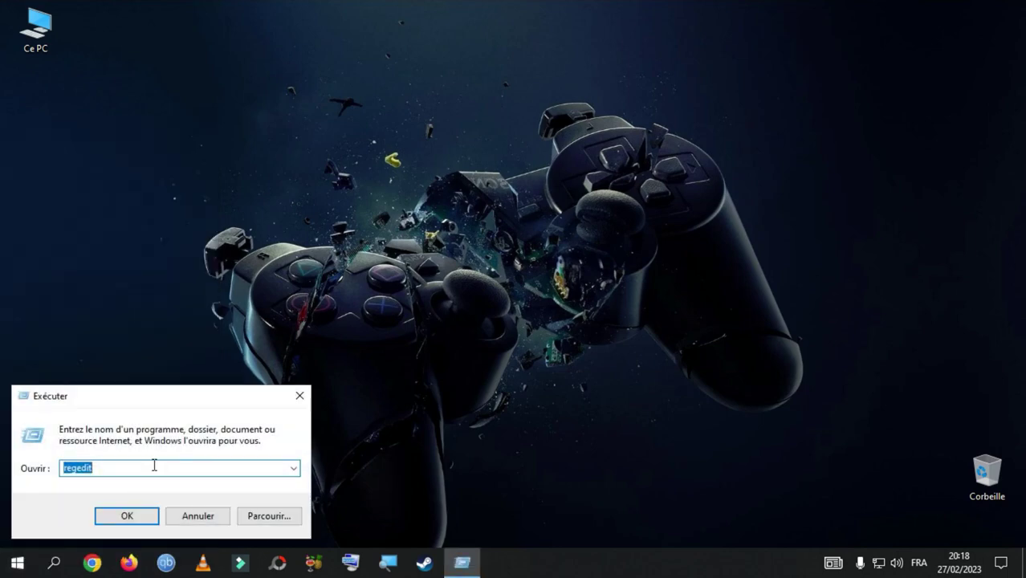
pyautogui.write('service')
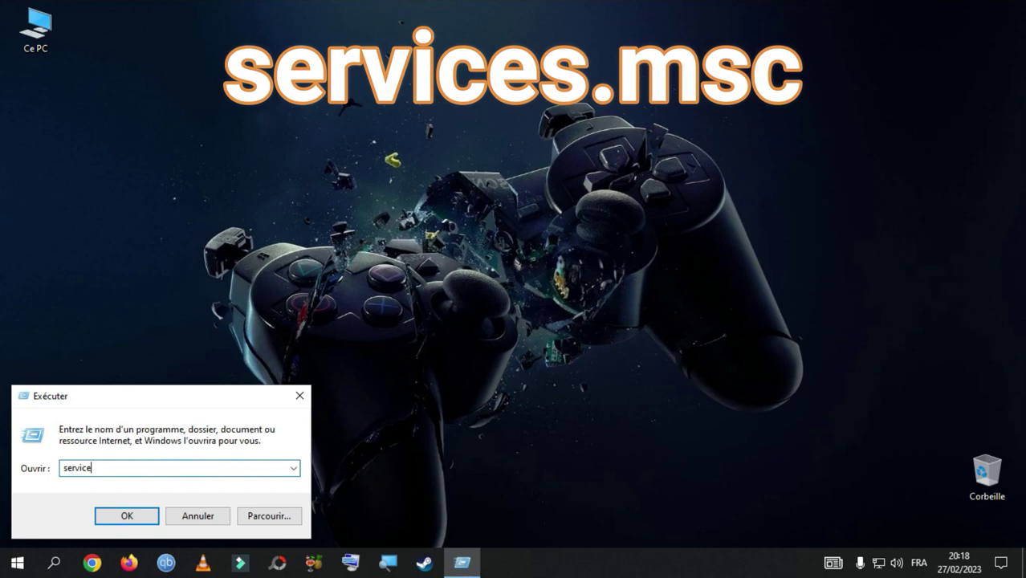
pyautogui.write('s.msc')
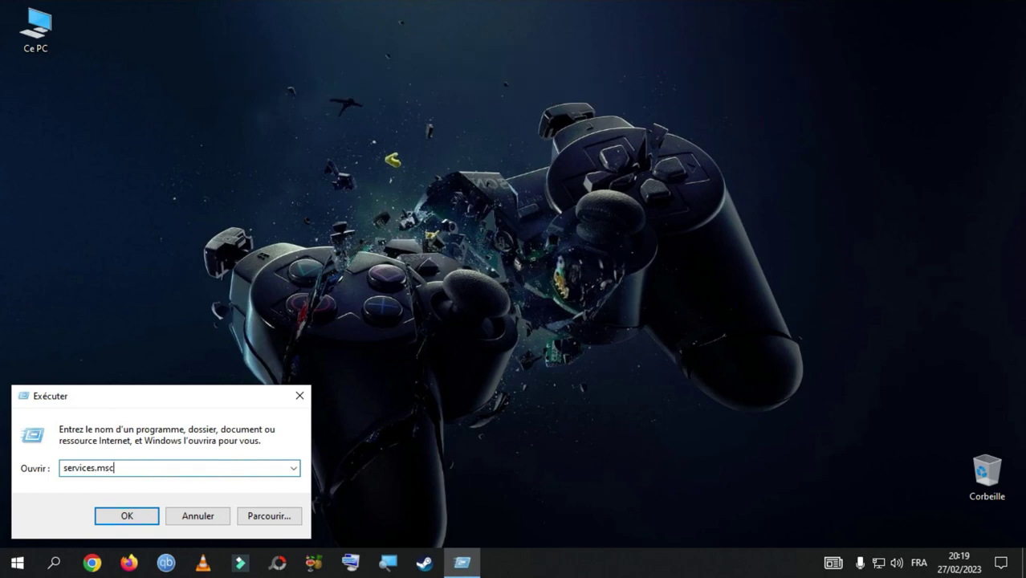
pyautogui.click(140, 524)
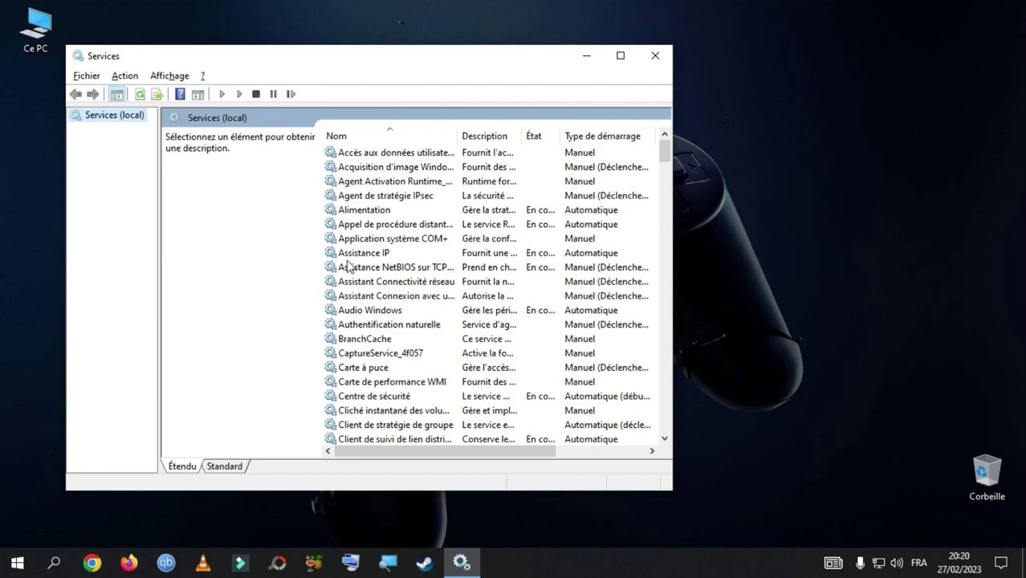
pyautogui.moveTo(414, 57); pyautogui.dragTo(538, 40)
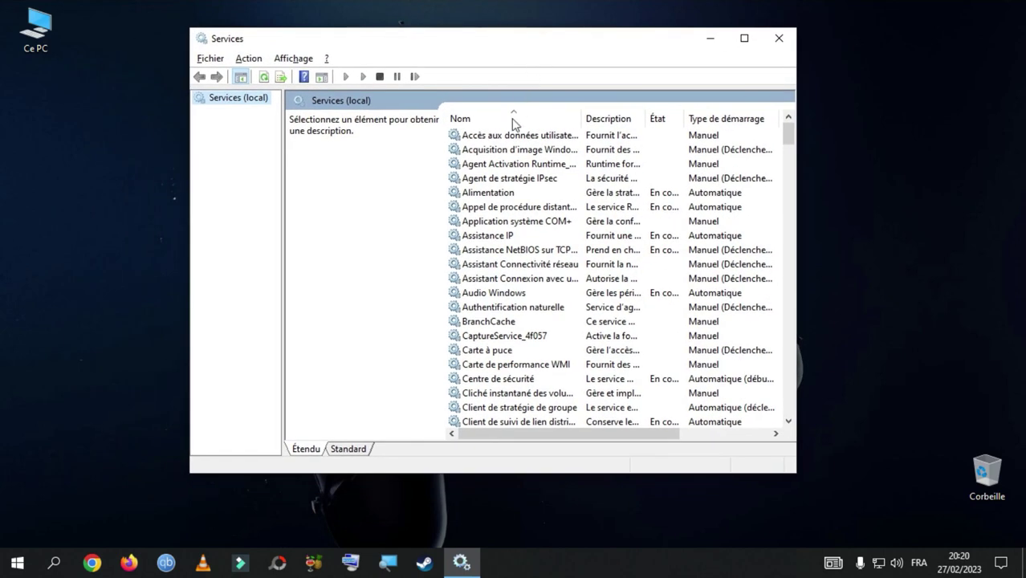
# Step: Find the Windows Update service in the list of local services and open its properties
pyautogui.click(485, 229)
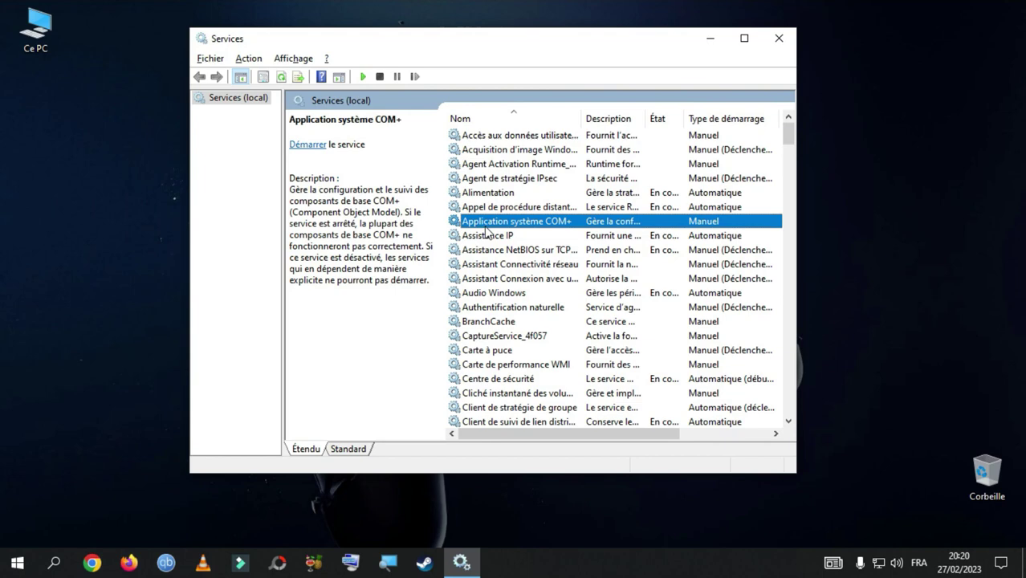
pyautogui.press('w')
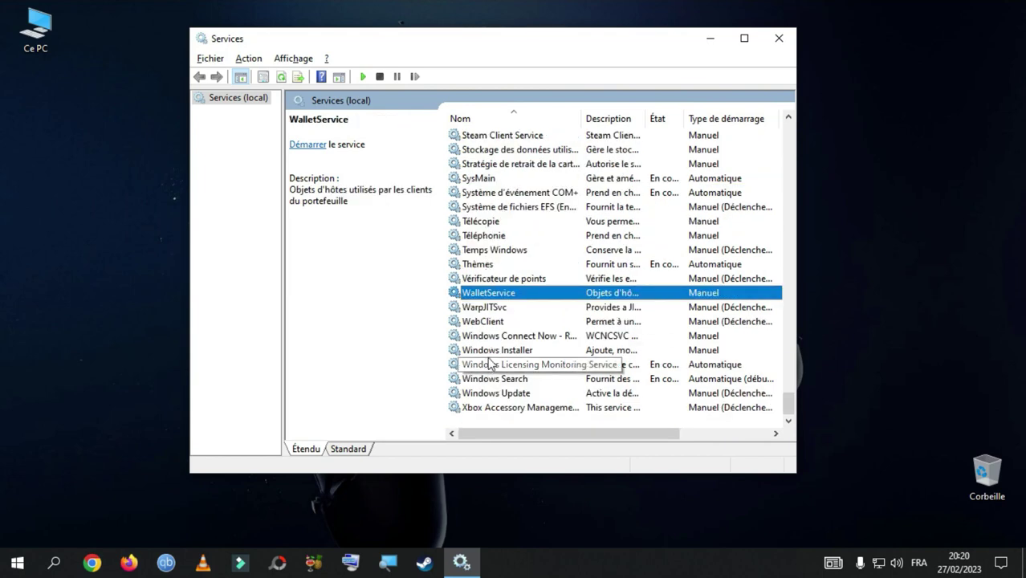
pyautogui.click(486, 393)
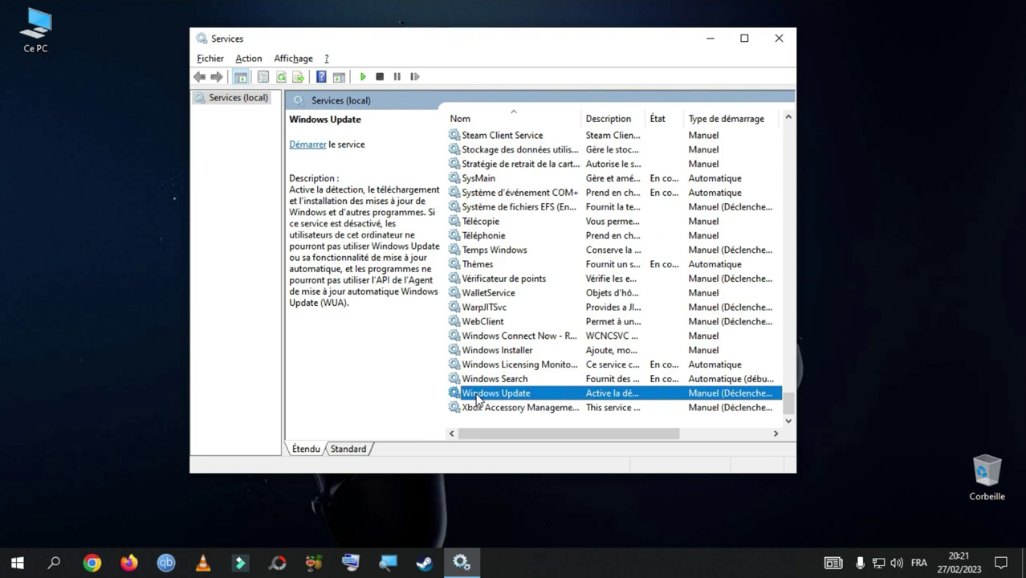
pyautogui.rightClick(477, 400)
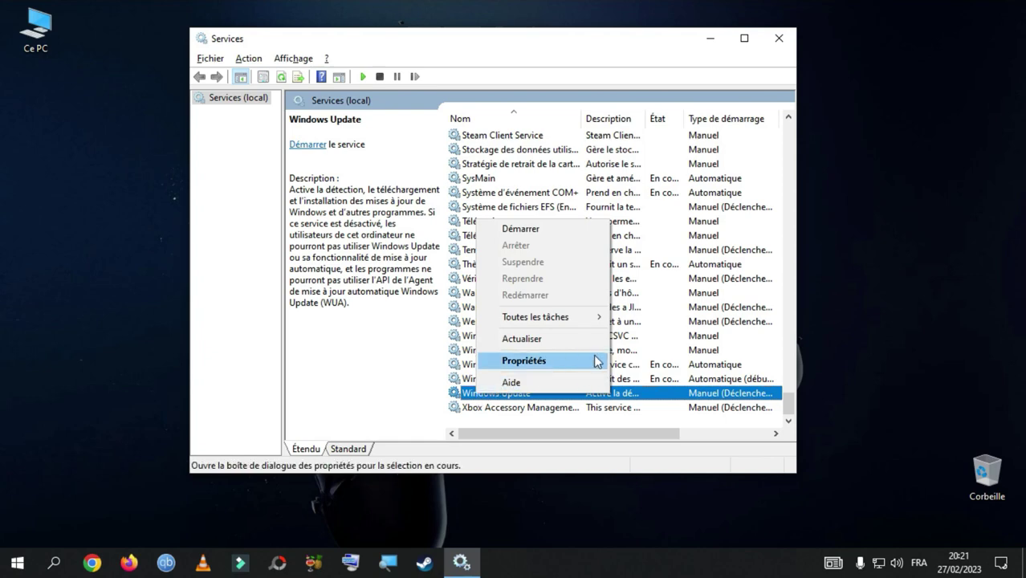
pyautogui.click(567, 361)
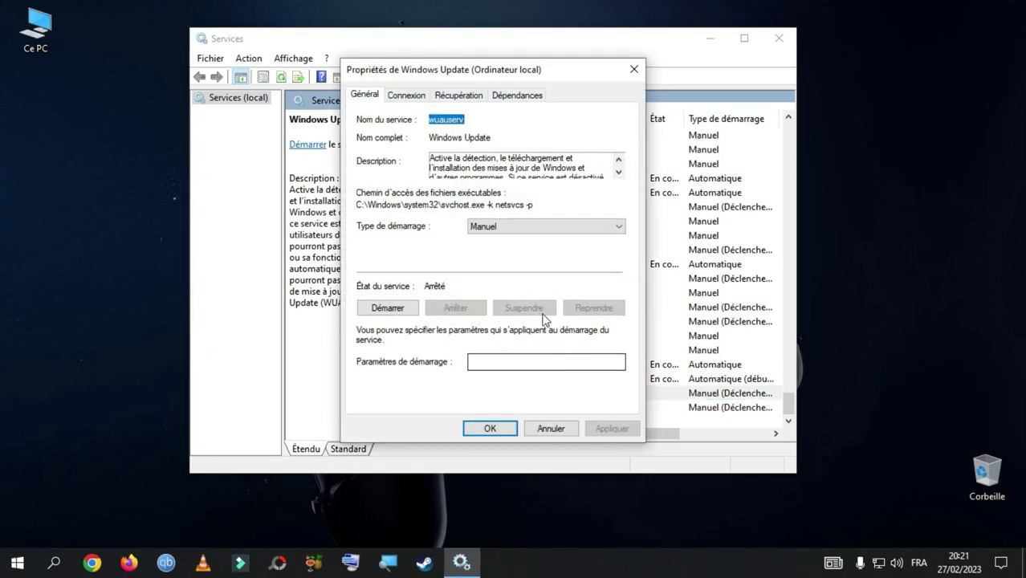
# Step: Set the Windows Update service's startup type to Désactivé, apply the change and close the Services console
pyautogui.click(532, 228)
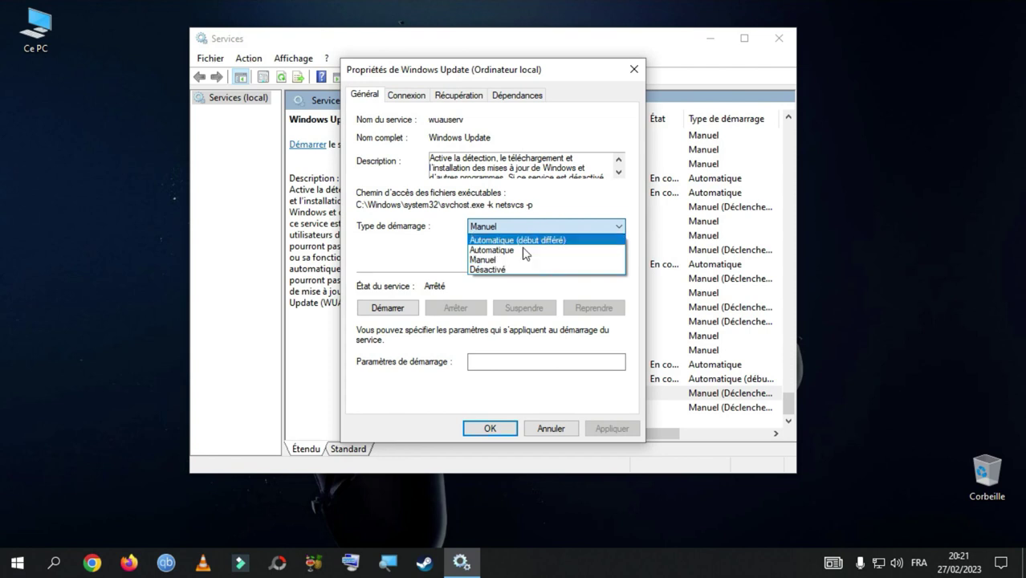
pyautogui.click(512, 271)
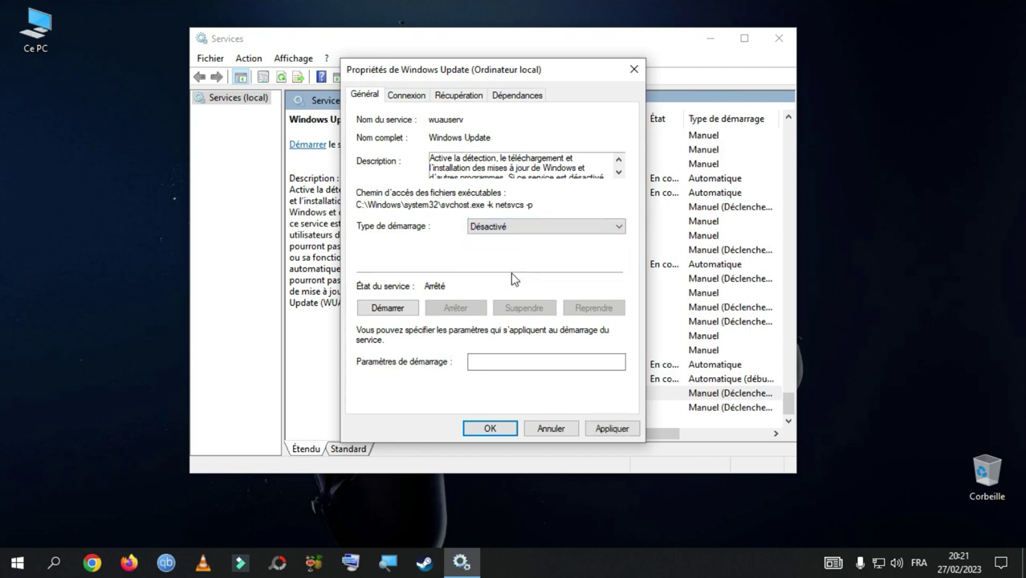
pyautogui.click(603, 431)
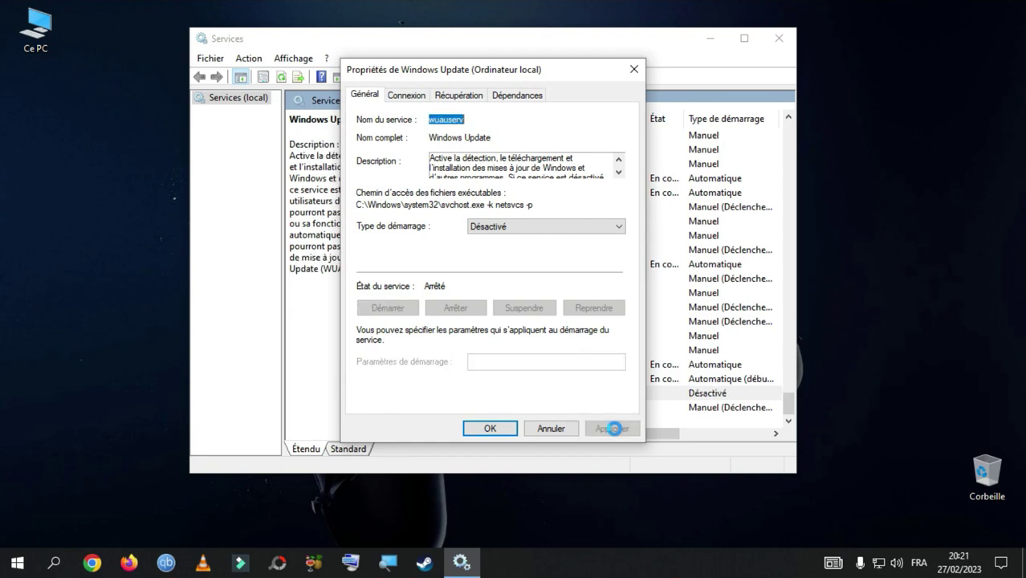
pyautogui.click(489, 429)
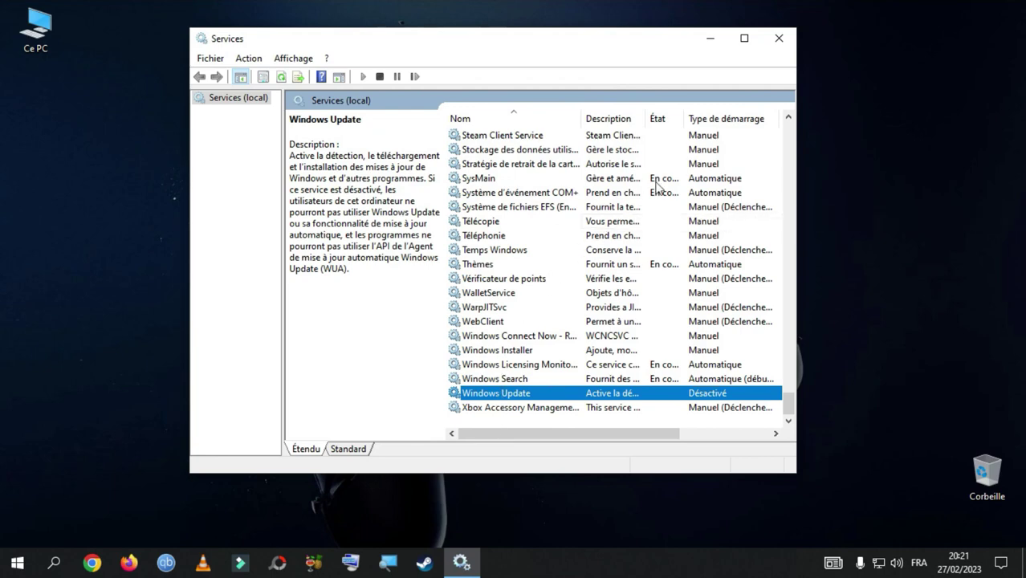
pyautogui.click(778, 42)
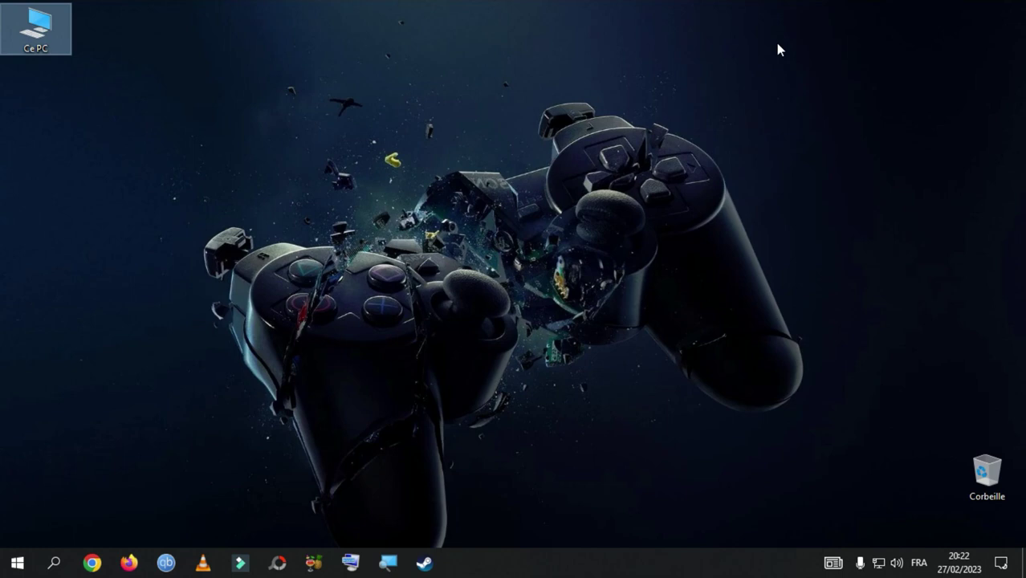
pyautogui.click(781, 54)
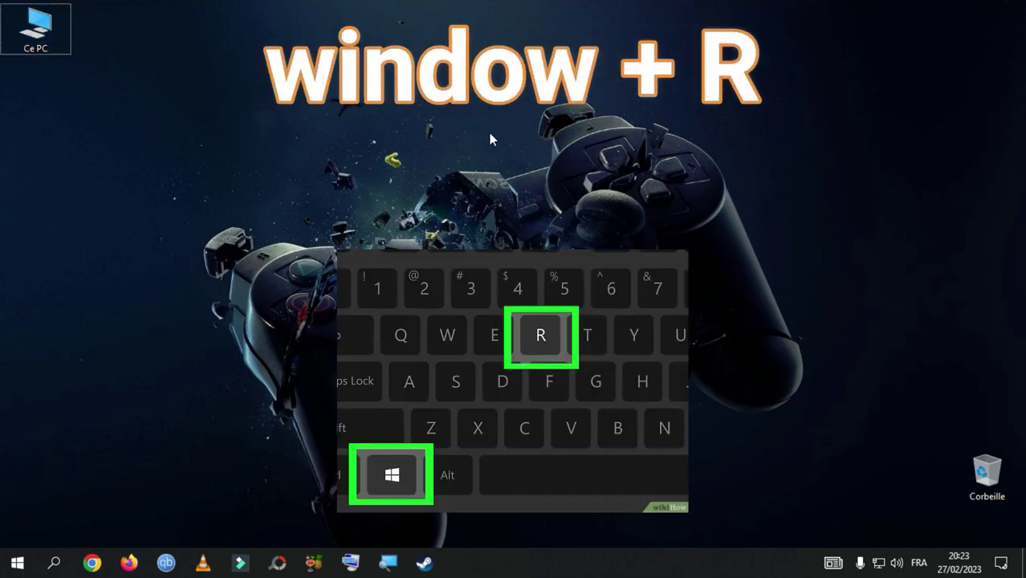
# Step: Open the Registry Editor by running regedit
pyautogui.press('super+r')
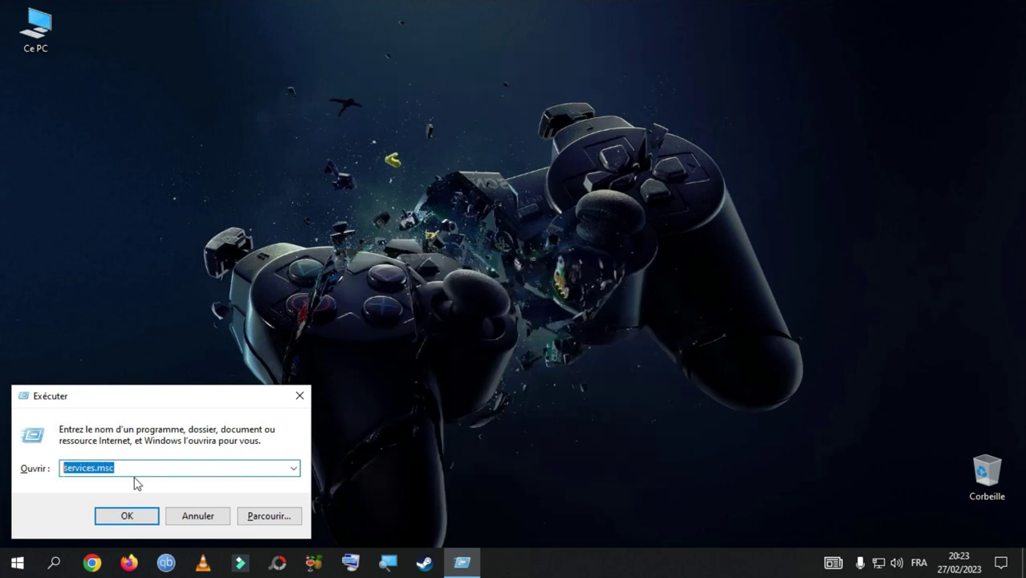
pyautogui.press('BackSpace')
pyautogui.write('re')
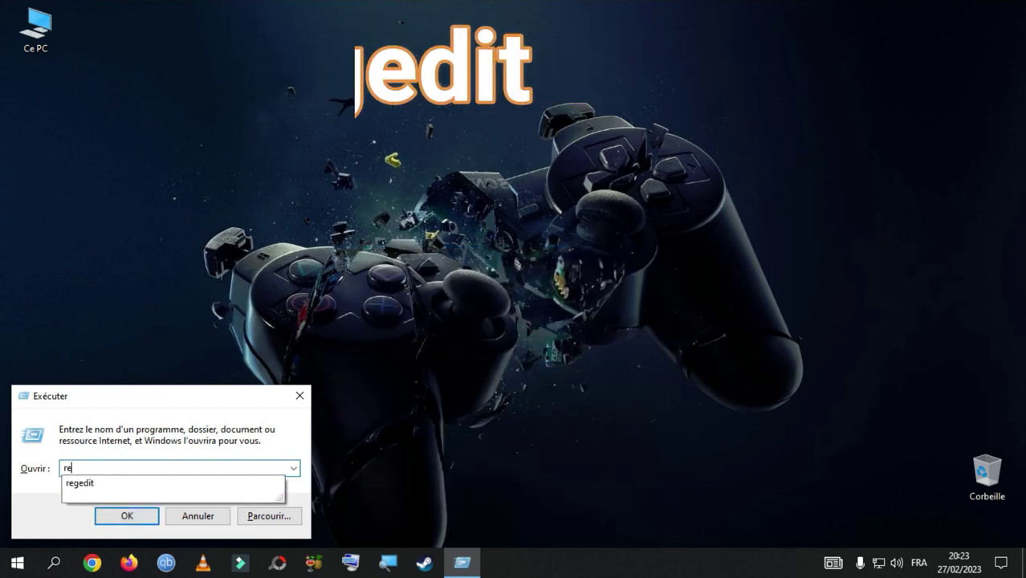
pyautogui.write('ge')
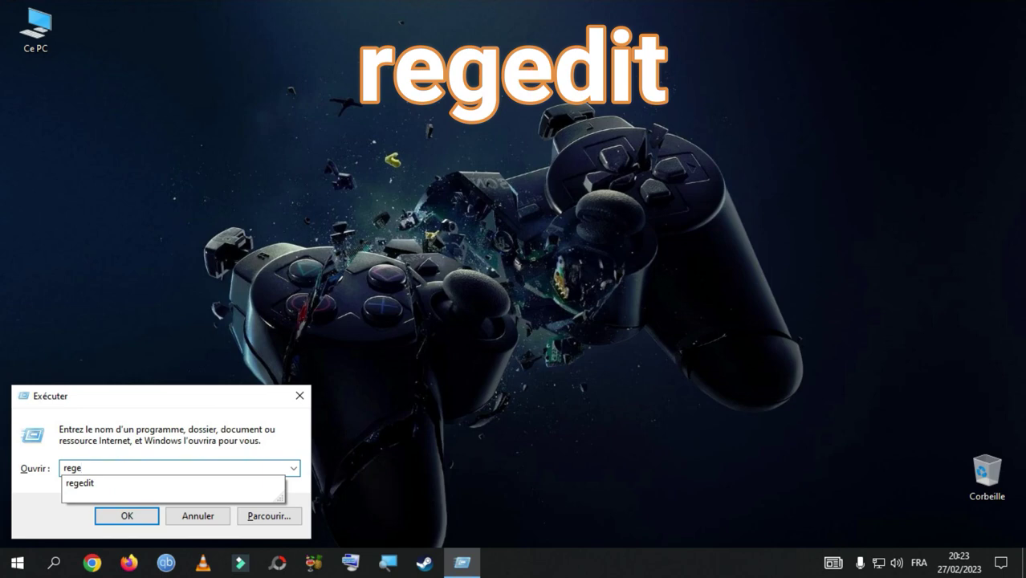
pyautogui.click(99, 483)
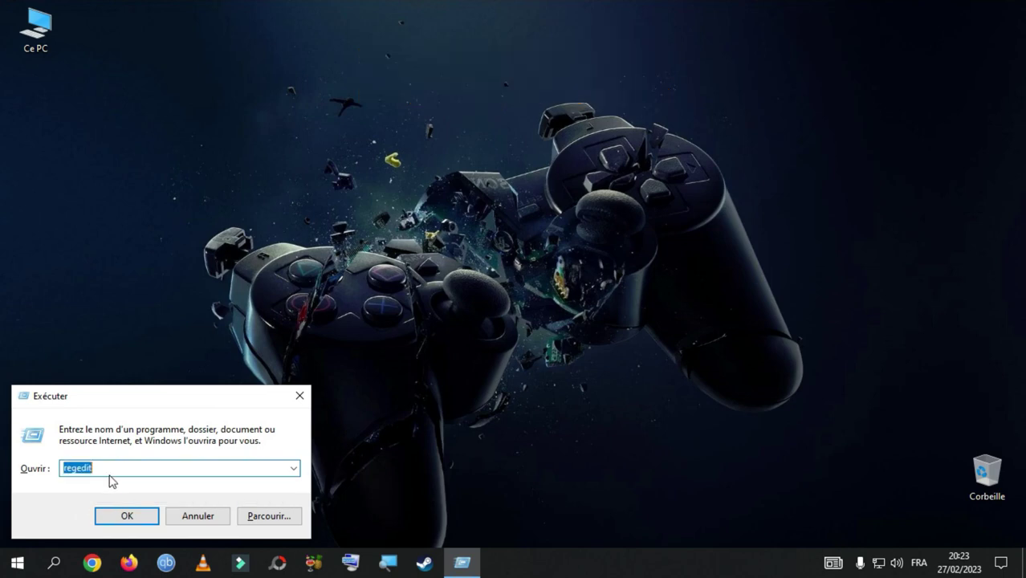
pyautogui.click(127, 517)
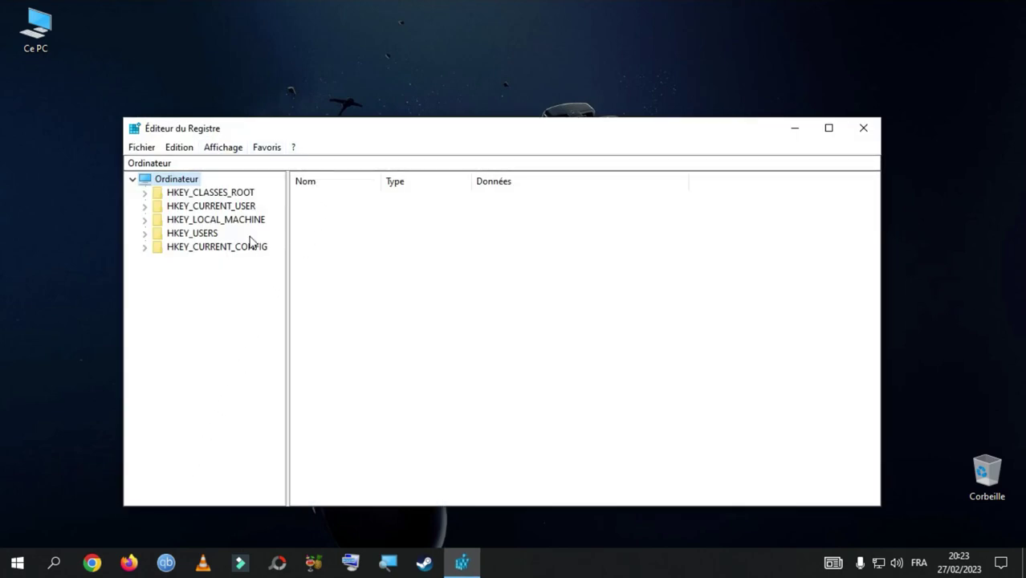
# Step: Expand the registry tree down to HKEY_LOCAL_MACHINE\SOFTWARE\Policies\Microsoft\Windows, widening the tree pane to read the key names
pyautogui.click(146, 220)
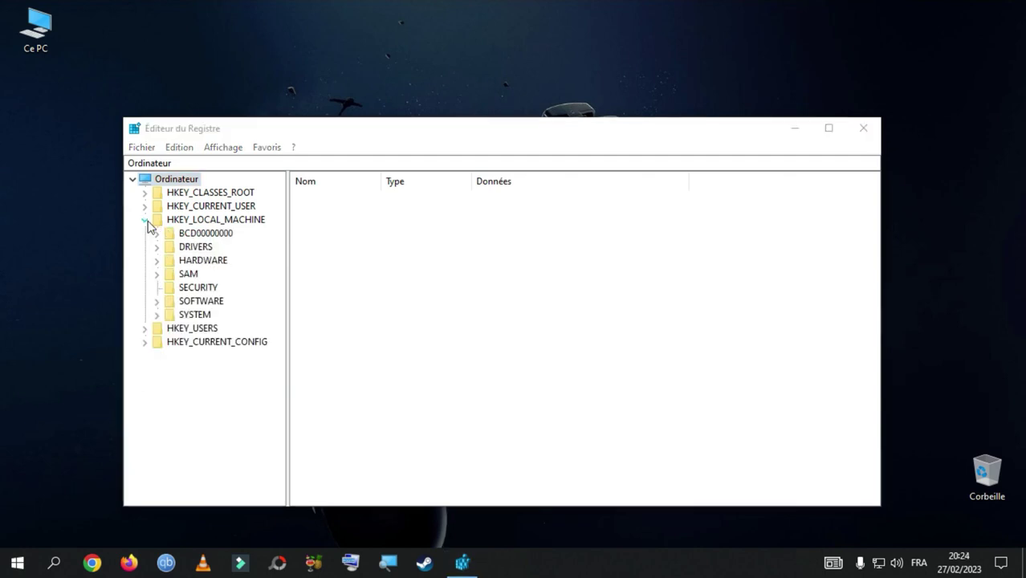
pyautogui.click(157, 301)
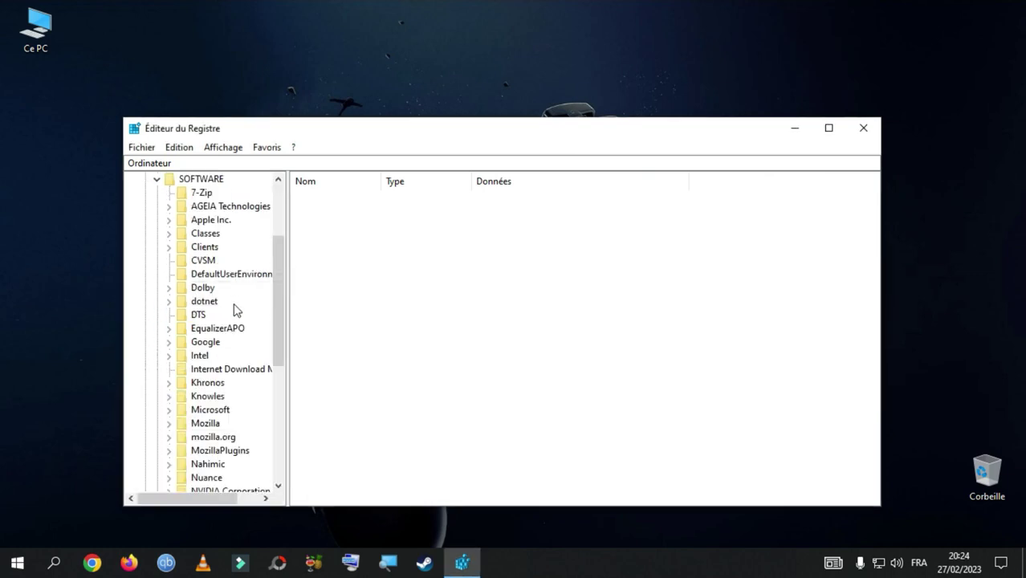
pyautogui.moveTo(277, 287); pyautogui.dragTo(267, 380)
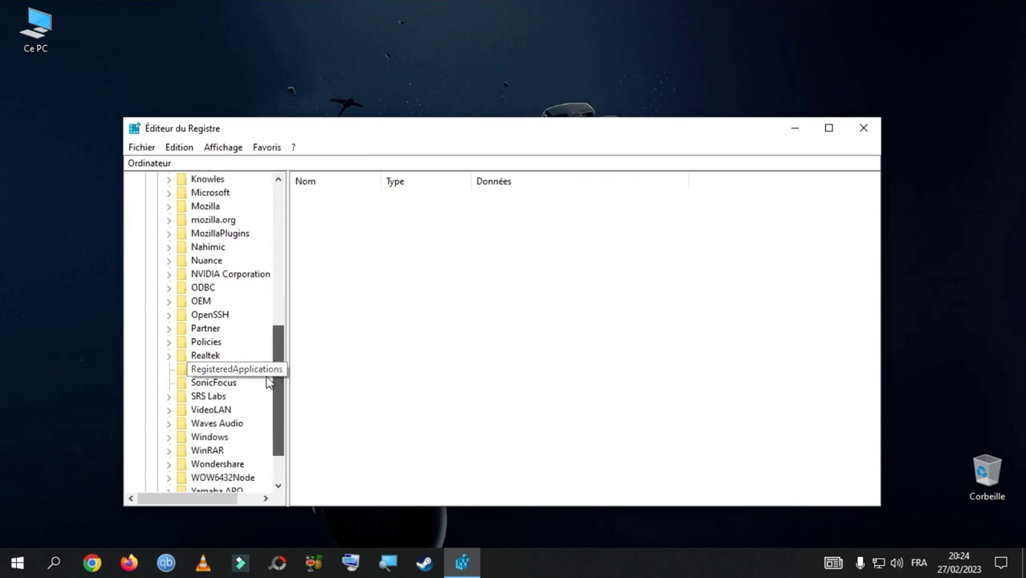
pyautogui.click(168, 341)
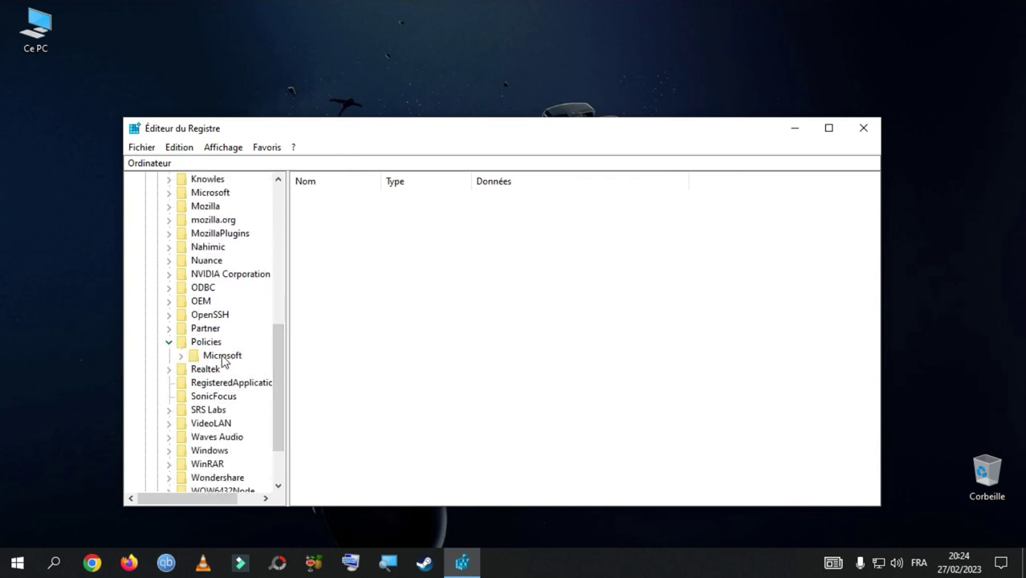
pyautogui.click(182, 356)
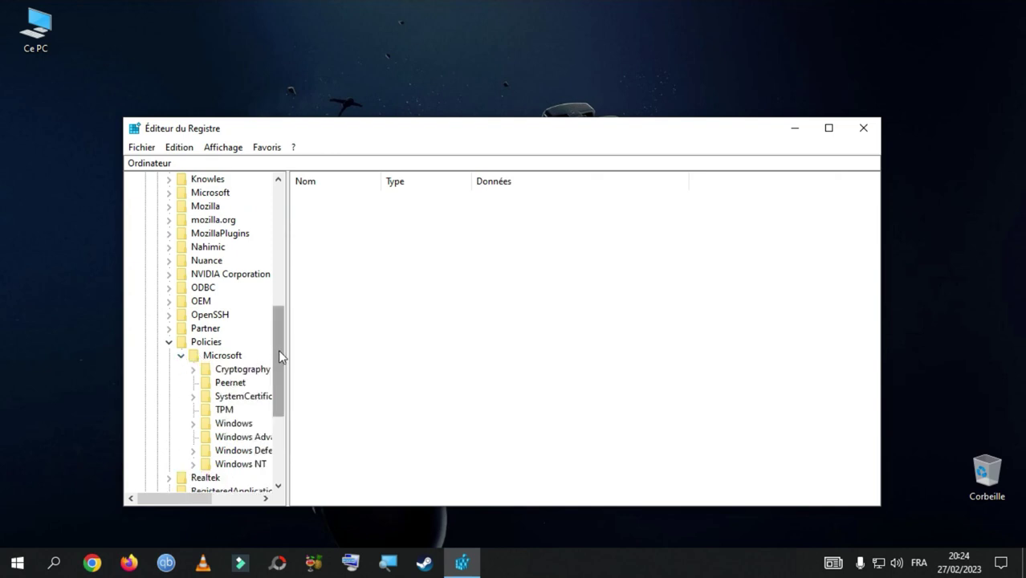
pyautogui.moveTo(288, 347); pyautogui.dragTo(307, 364)
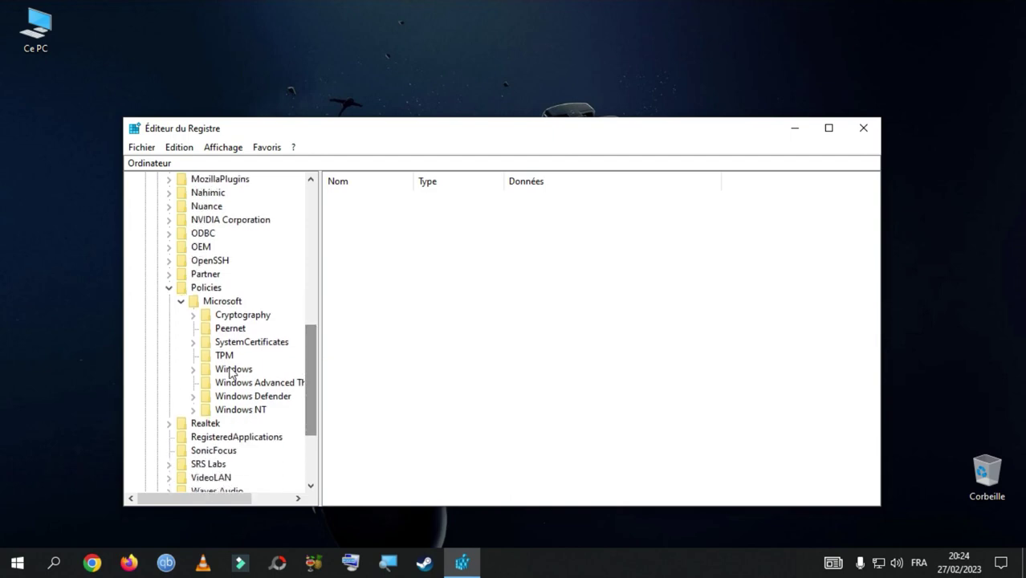
pyautogui.click(195, 371)
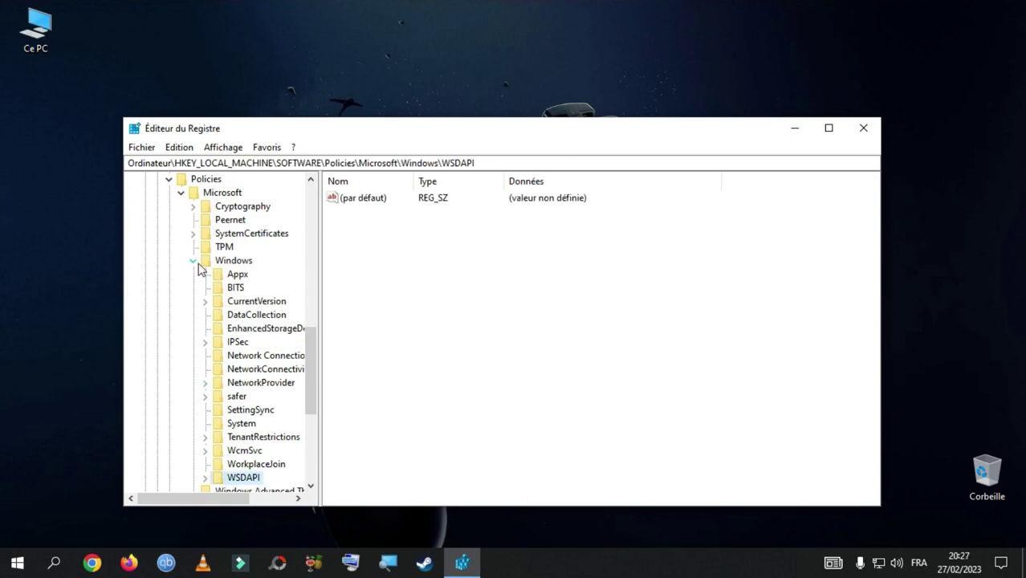
# Step: Create a new key named WindowsUpdate under the Windows policies key
pyautogui.rightClick(234, 265)
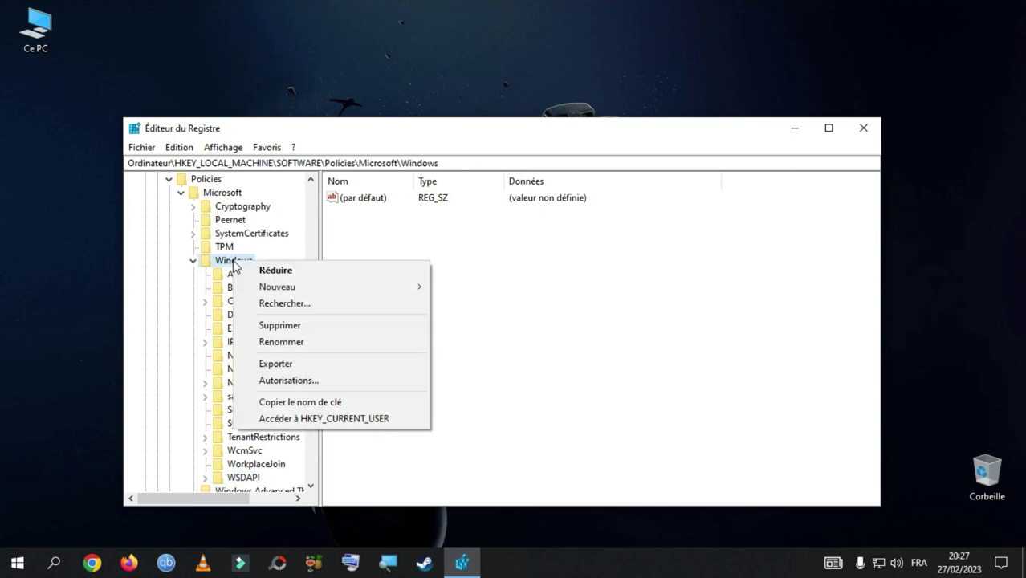
pyautogui.moveTo(334, 288)
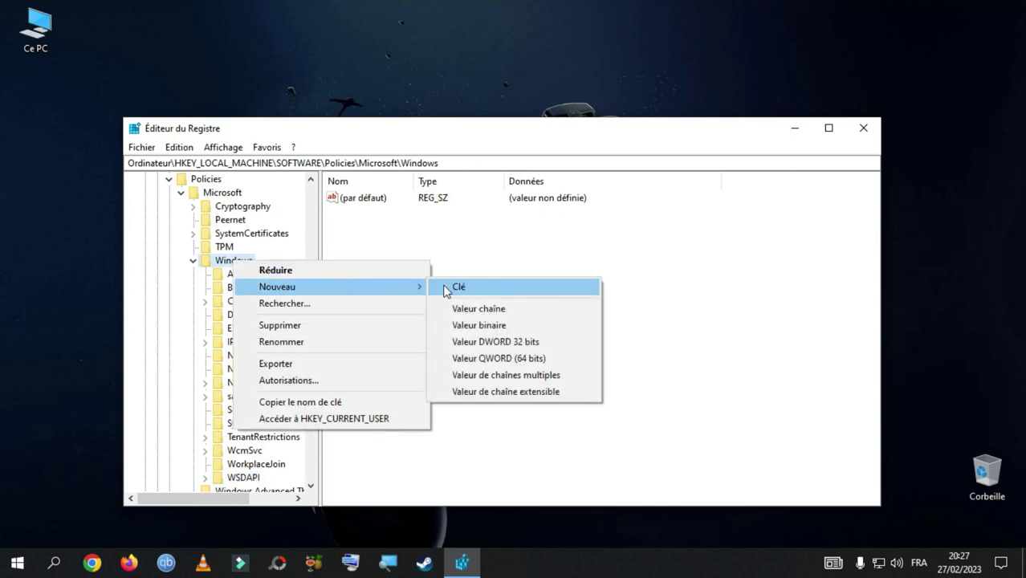
pyautogui.click(497, 287)
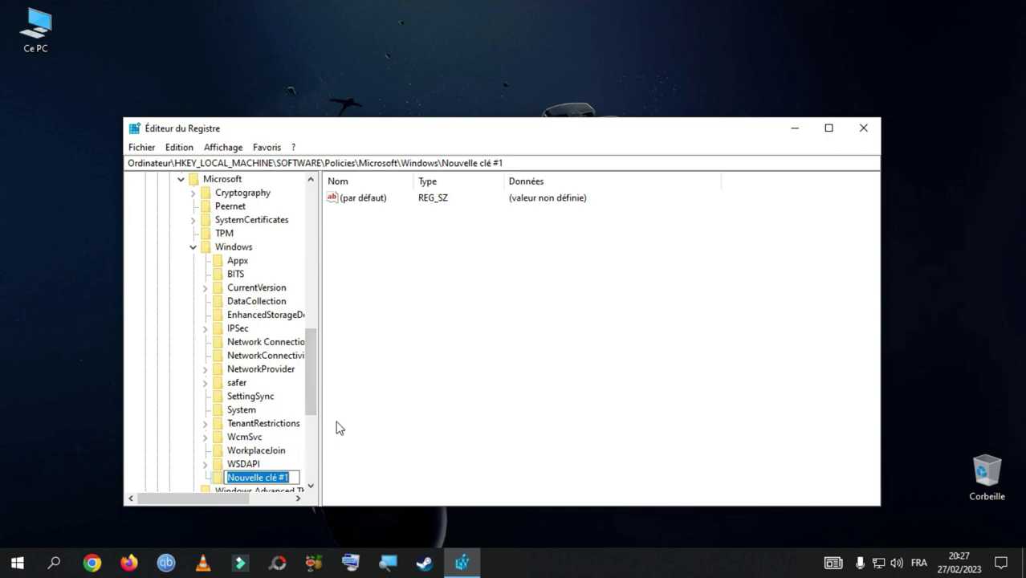
pyautogui.write('Win')
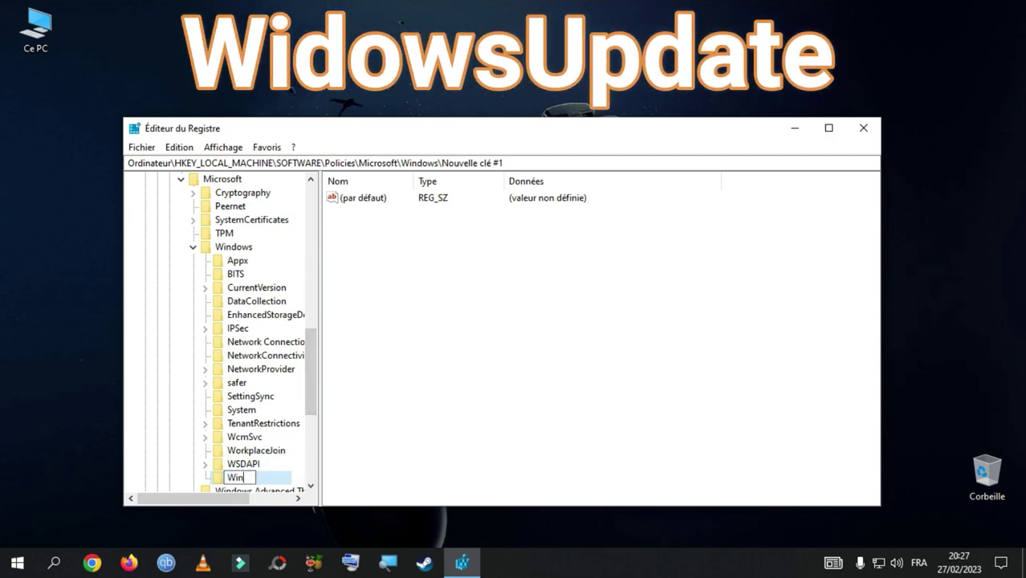
pyautogui.write('dowsU')
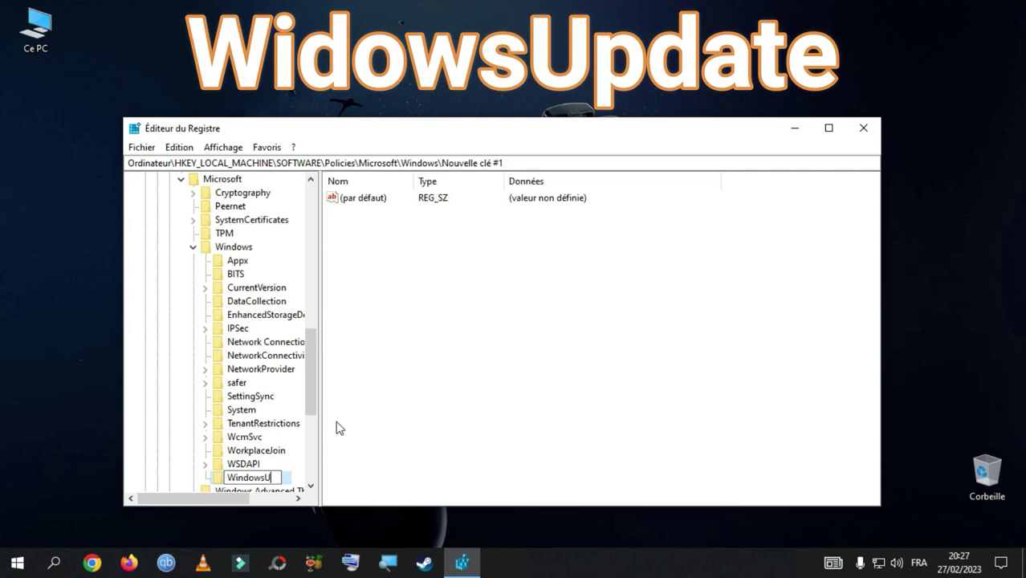
pyautogui.write('pdtae')
pyautogui.press('BackSpace')
pyautogui.press('BackSpace')
pyautogui.press('BackSpace')
pyautogui.write('a')
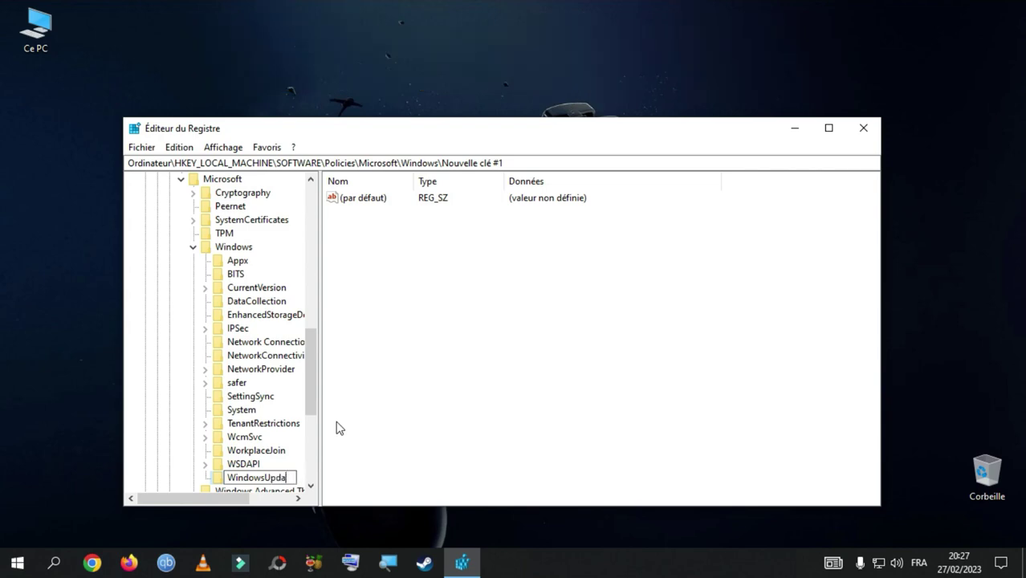
pyautogui.write('te')
pyautogui.press('Return')
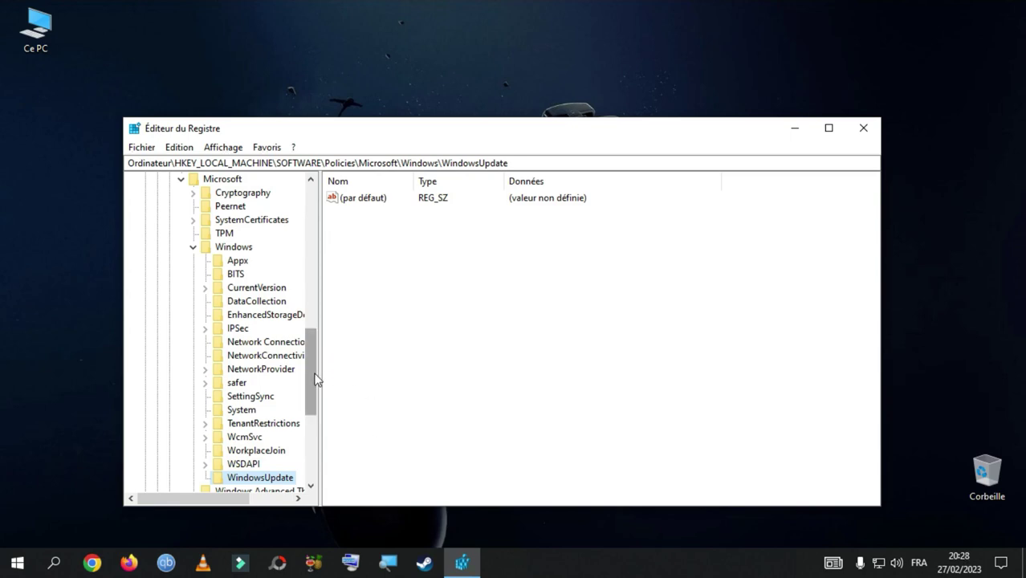
# Step: Create a subkey named AU inside the WindowsUpdate key
pyautogui.moveTo(315, 388); pyautogui.dragTo(312, 410)
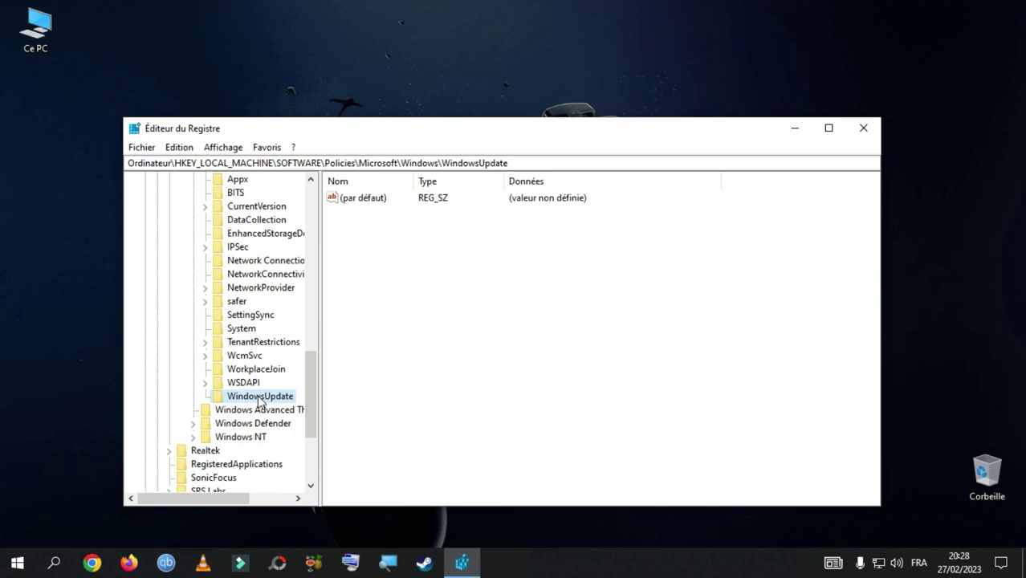
pyautogui.rightClick(256, 402)
pyautogui.rightClick(250, 399)
pyautogui.rightClick(249, 398)
pyautogui.click(334, 271)
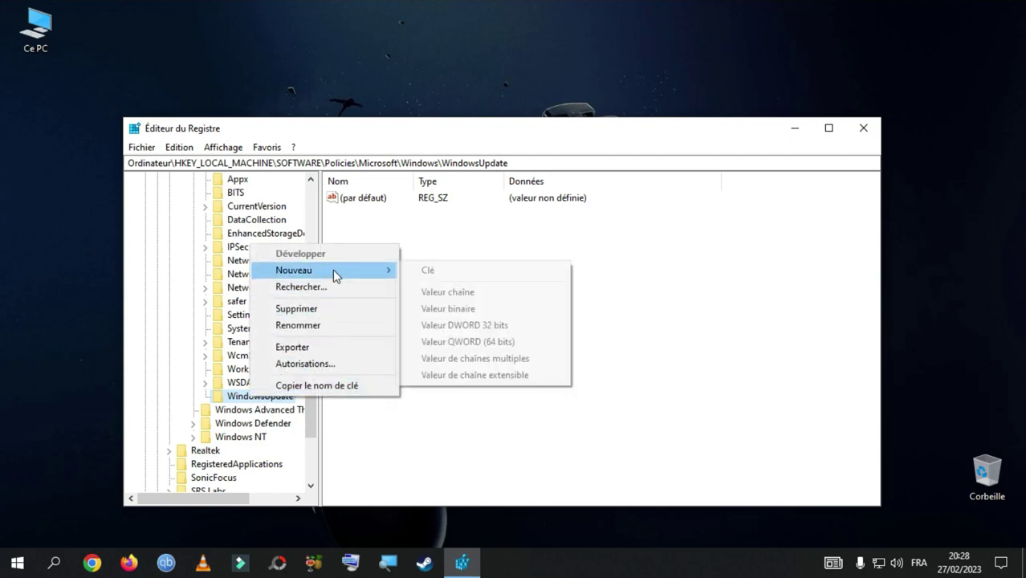
pyautogui.click(441, 273)
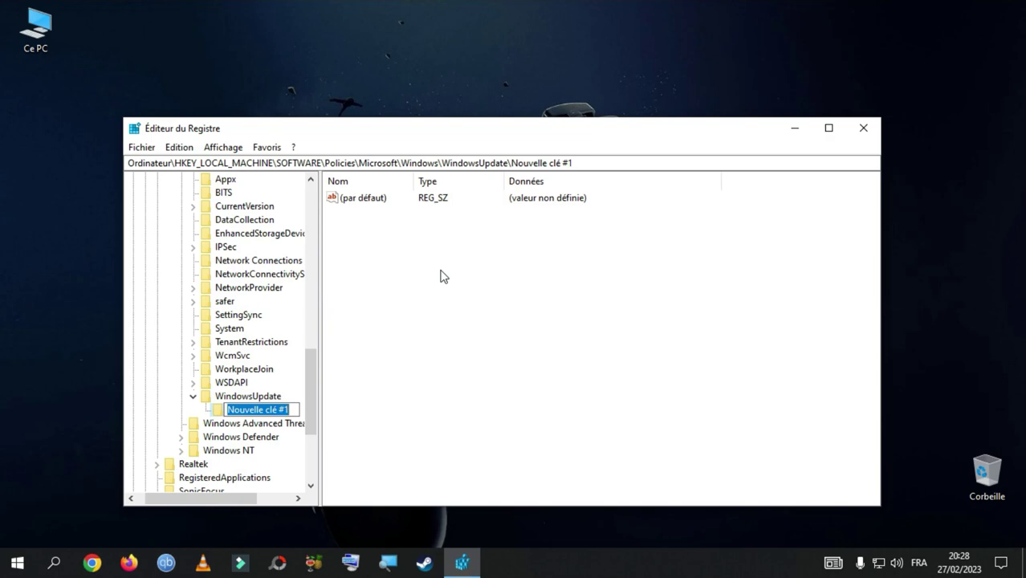
pyautogui.write('AU')
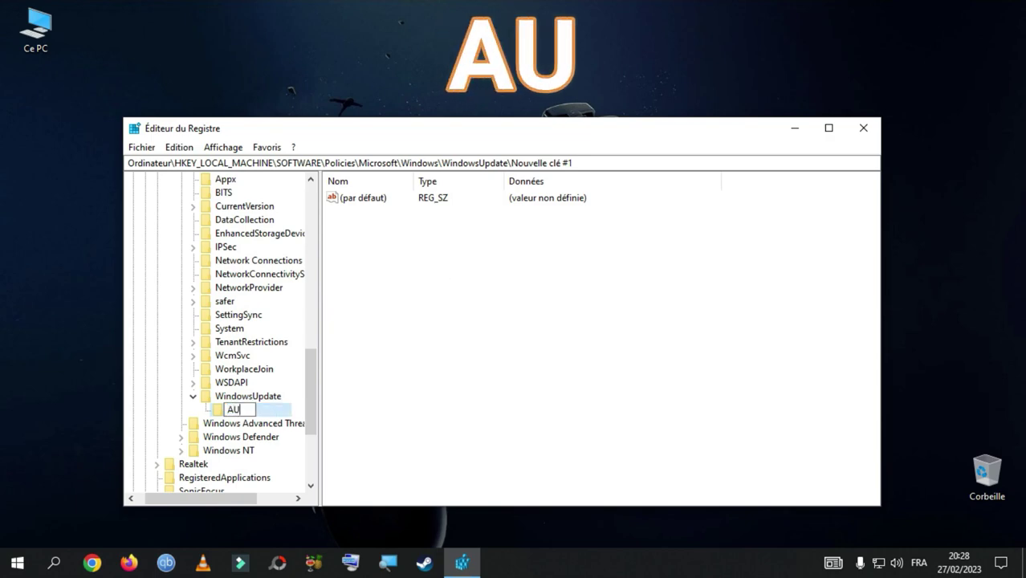
pyautogui.press('Return')
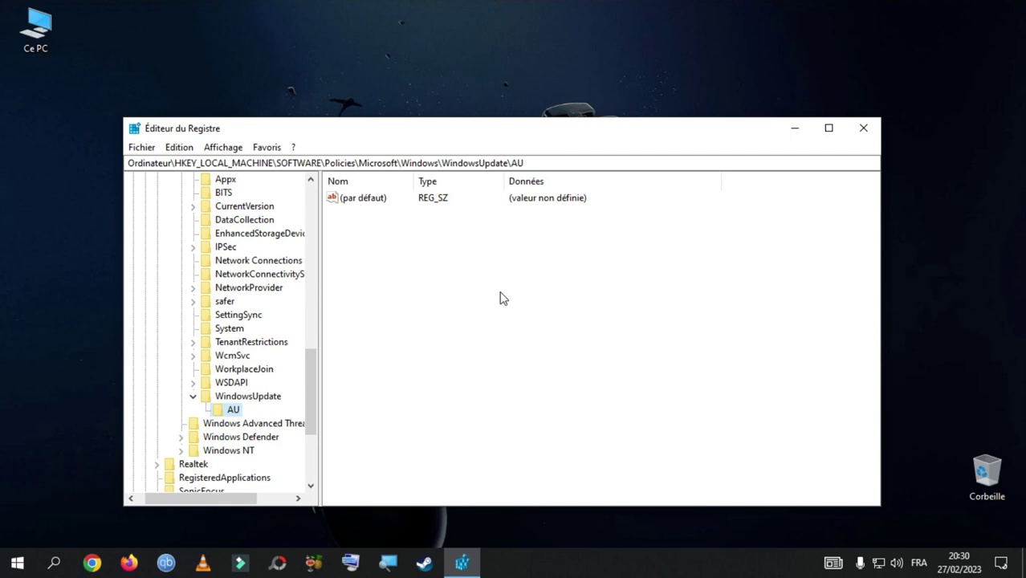
# Step: Add a 32-bit DWORD value named NoAutoUpdate to the AU key
pyautogui.rightClick(442, 248)
pyautogui.moveTo(499, 255)
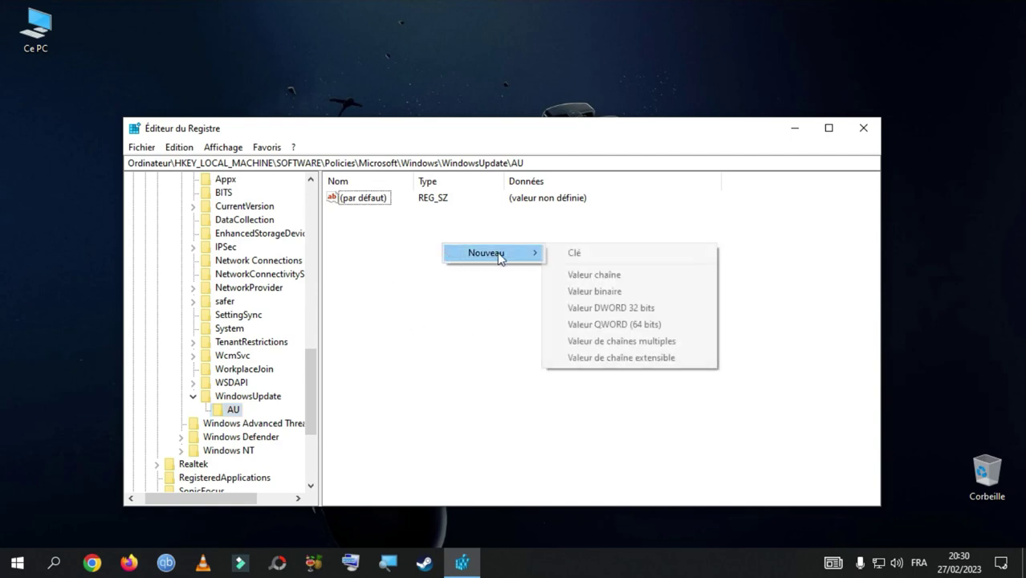
pyautogui.click(642, 310)
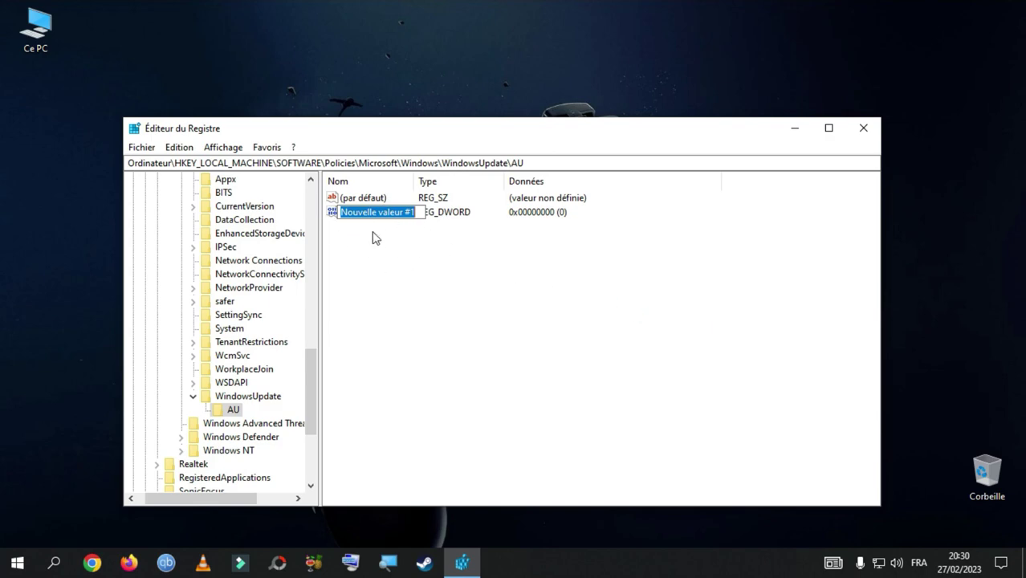
pyautogui.write('NoA')
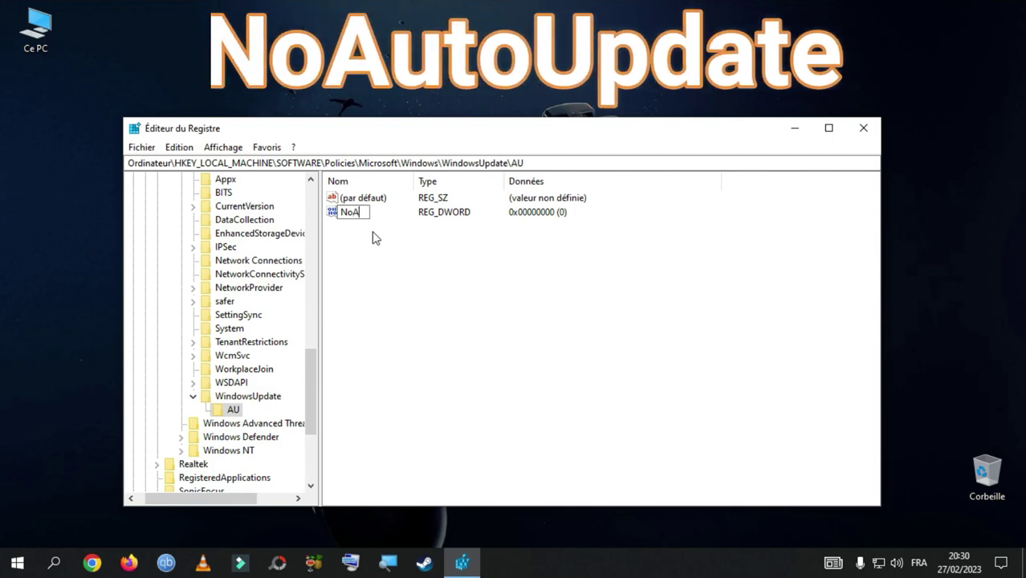
pyautogui.write('utoUpdate')
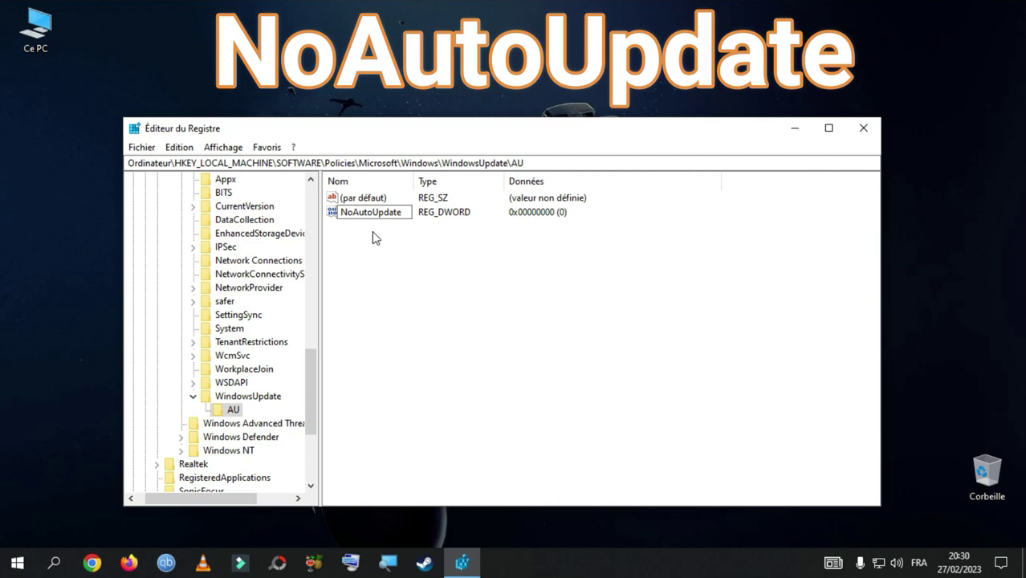
pyautogui.press('Return')
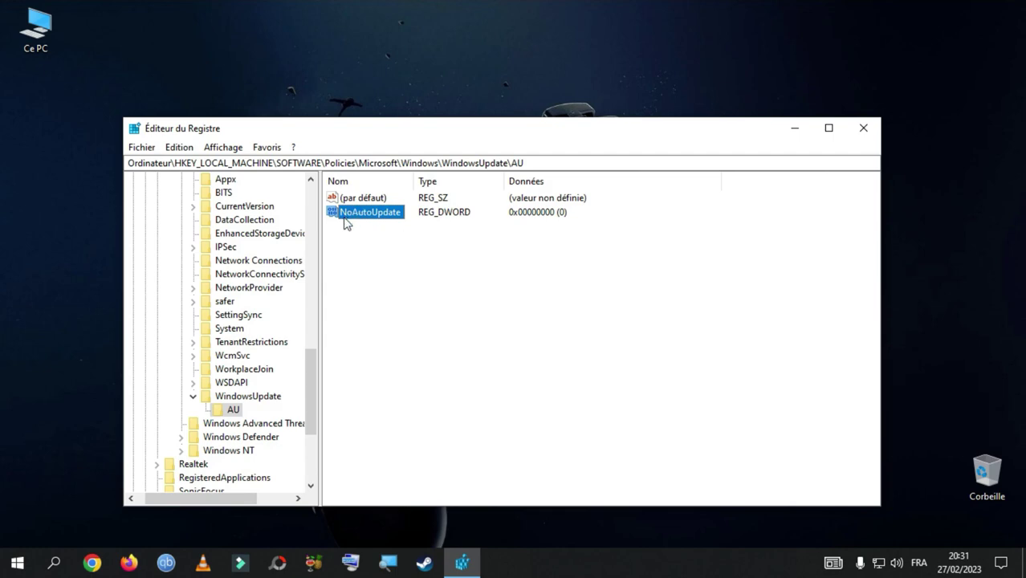
# Step: Set the NoAutoUpdate value's data to 1 in hexadecimal base
pyautogui.doubleClick(370, 213)
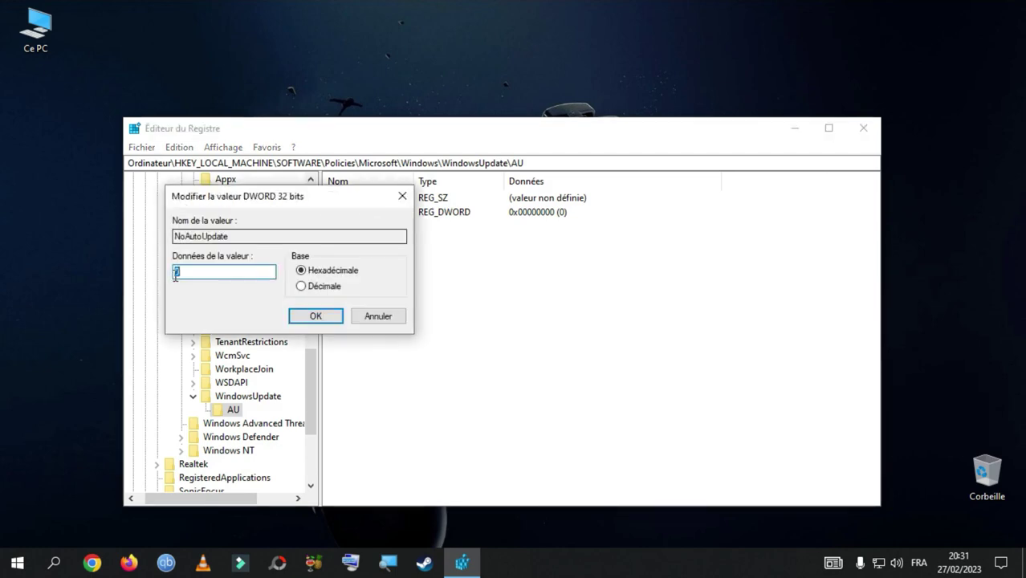
pyautogui.click(199, 273)
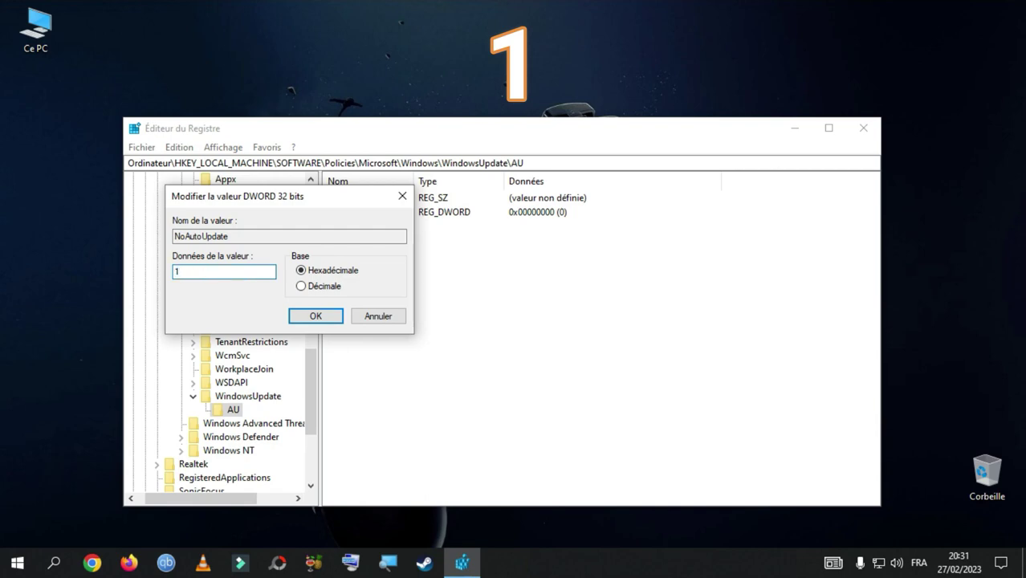
pyautogui.moveTo(188, 273); pyautogui.dragTo(170, 279)
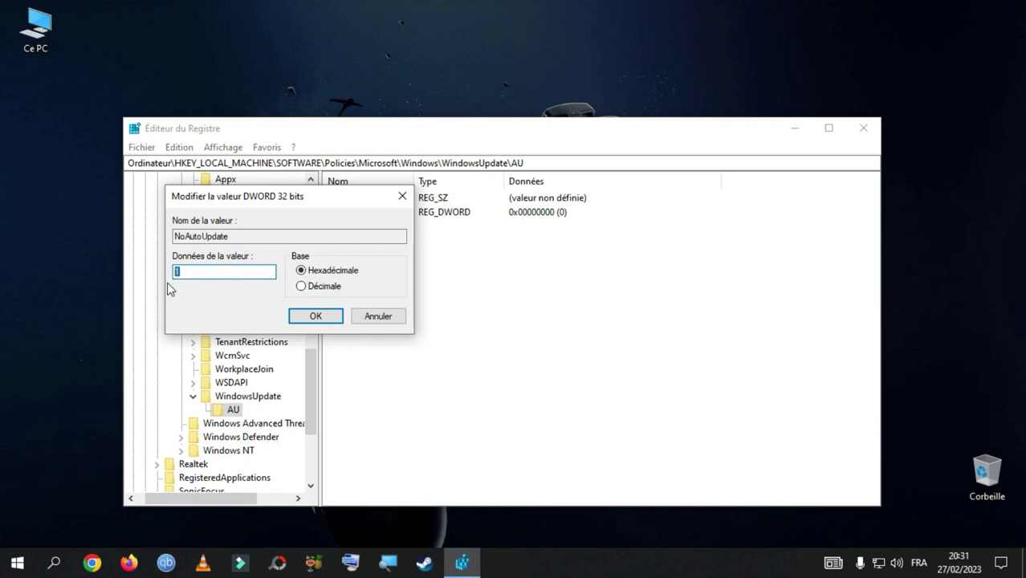
pyautogui.click(334, 318)
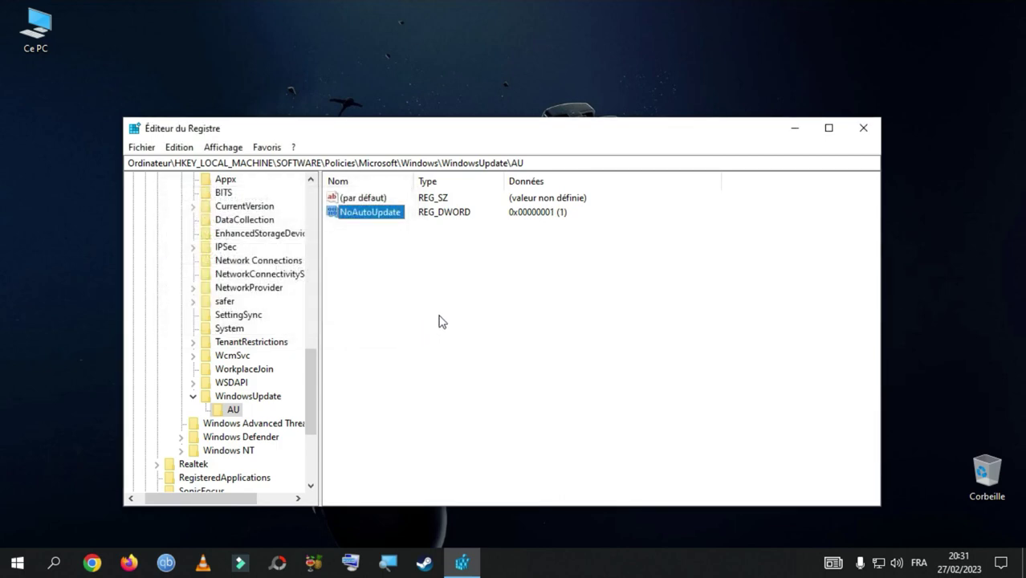
pyautogui.click(455, 314)
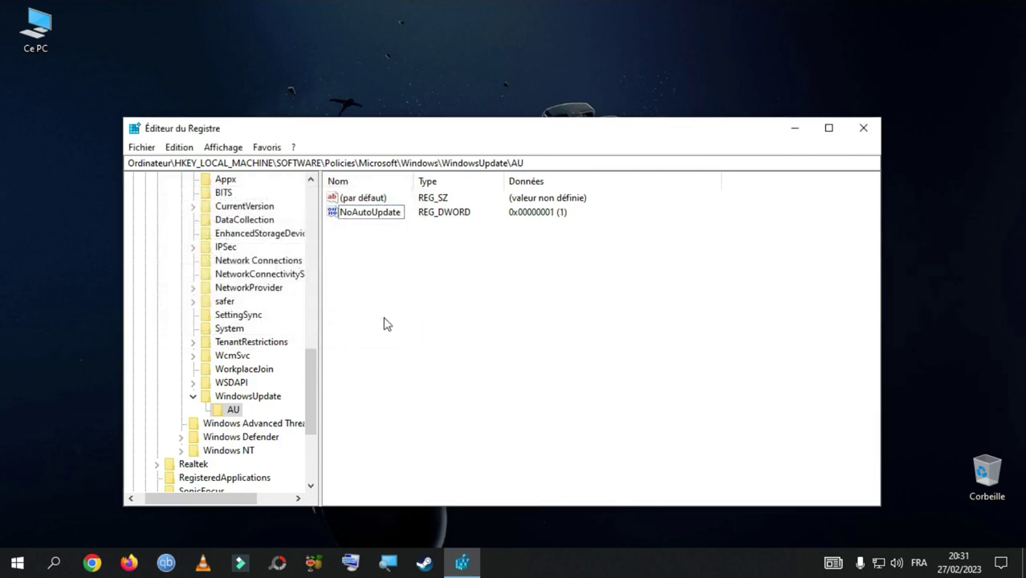
# Step: Search Windows for "update", open the Windows Update settings and check the notice about organisation-managed settings
pyautogui.click(54, 563)
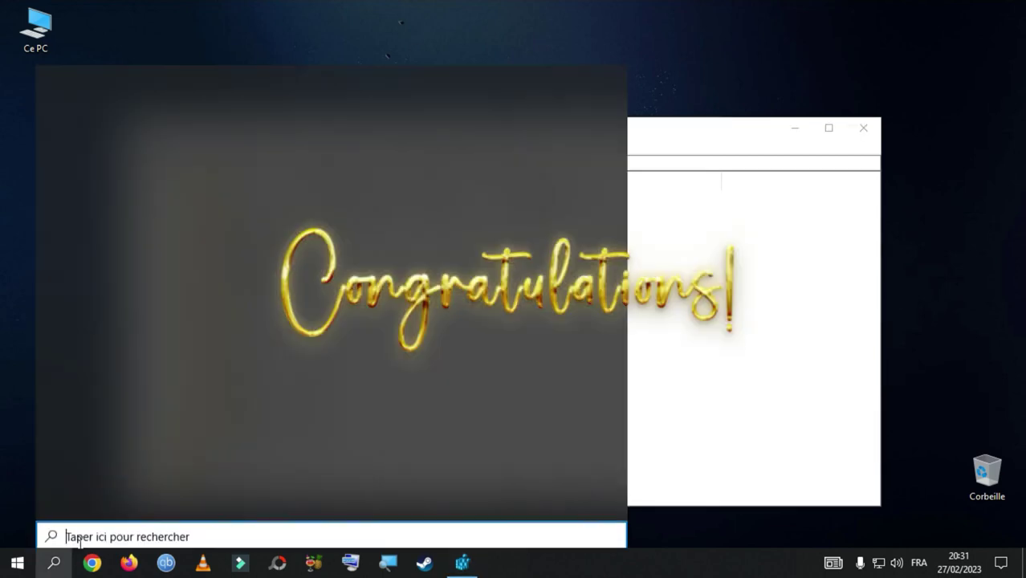
pyautogui.write('update')
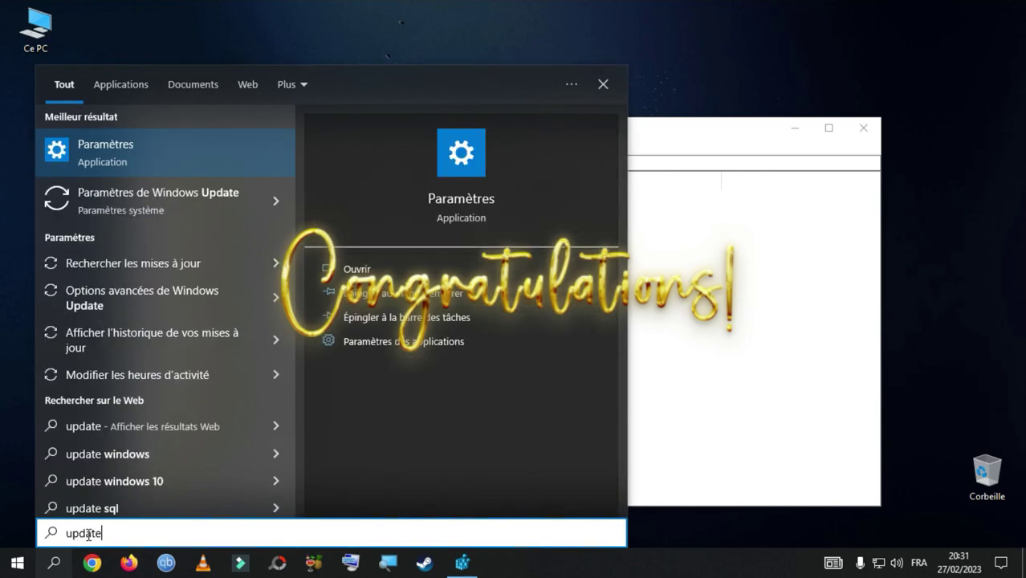
pyautogui.click(181, 200)
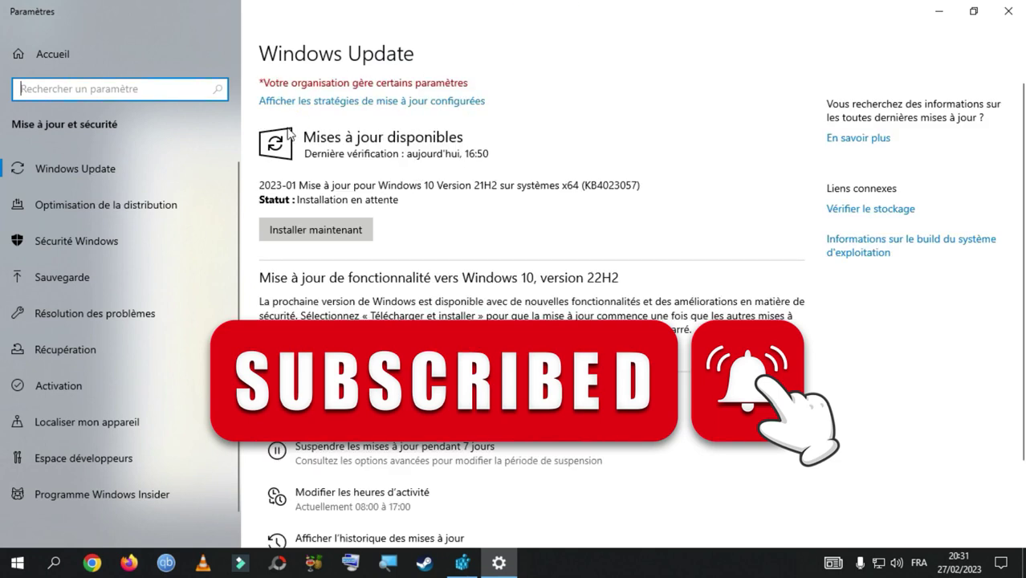
pyautogui.moveTo(324, 86); pyautogui.dragTo(488, 87)
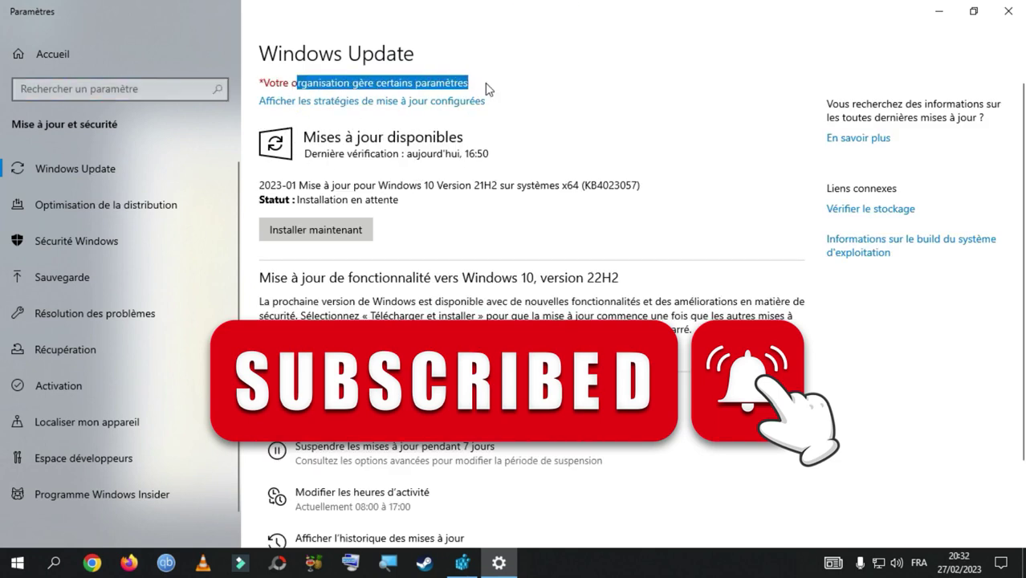
pyautogui.click(487, 87)
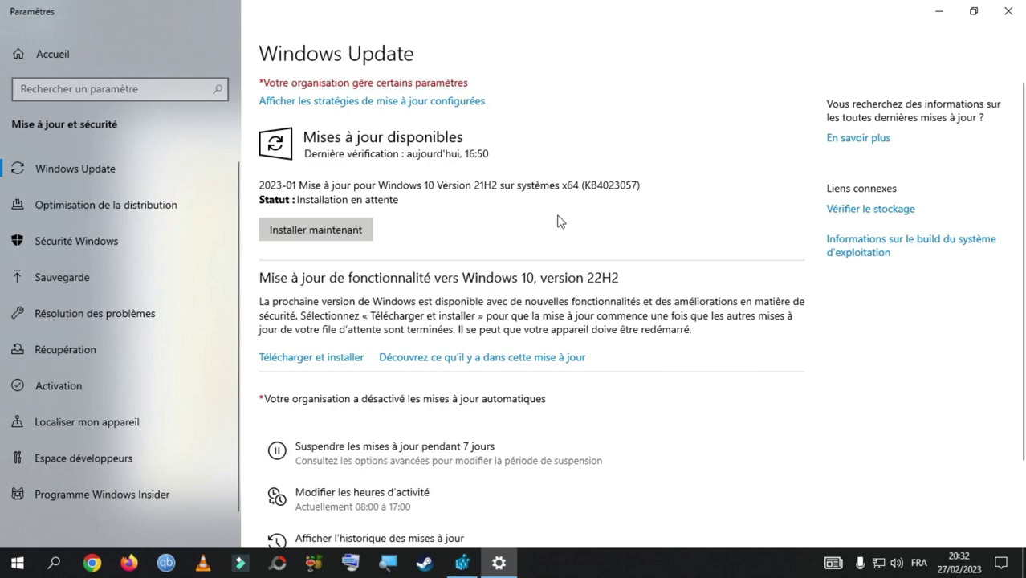